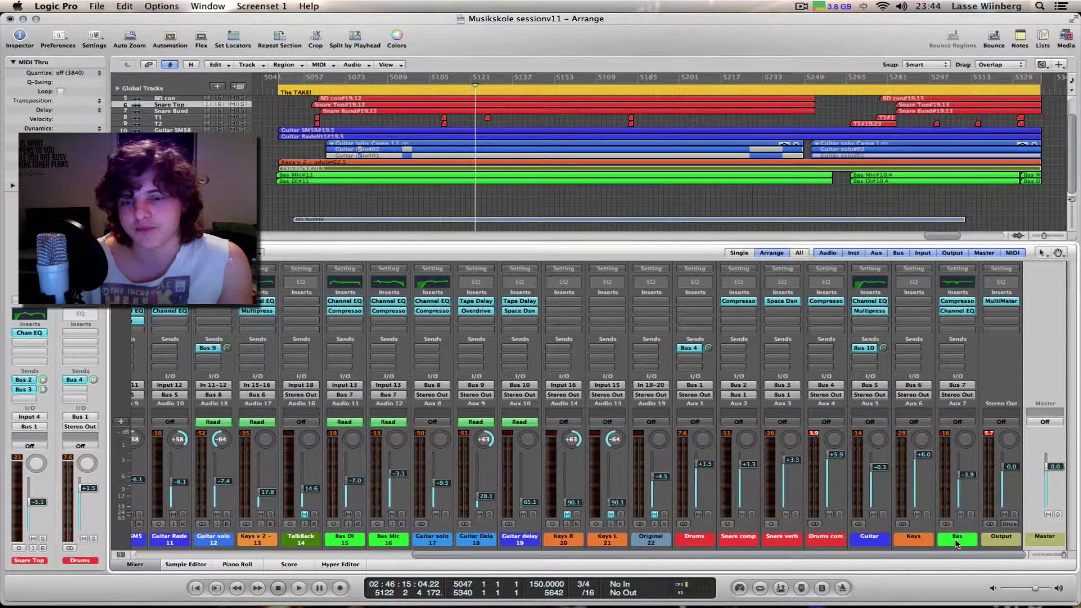
Step: Select all 22 session tracks together so the Inspector reads '22 selected', then select the stereo Output strip
{"action": "left_click_drag", "start_coordinate": [961, 554], "coordinate": [1, 554]}
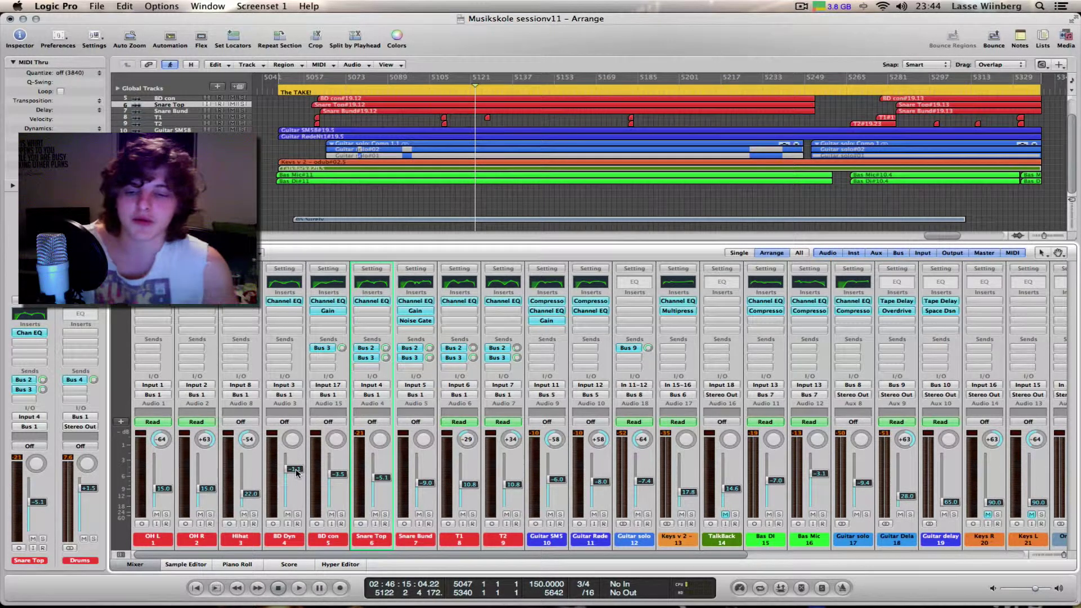
{"action": "left_click", "coordinate": [414, 532]}
{"action": "scroll", "coordinate": [595, 549], "scroll_direction": "right", "scroll_amount": 10}
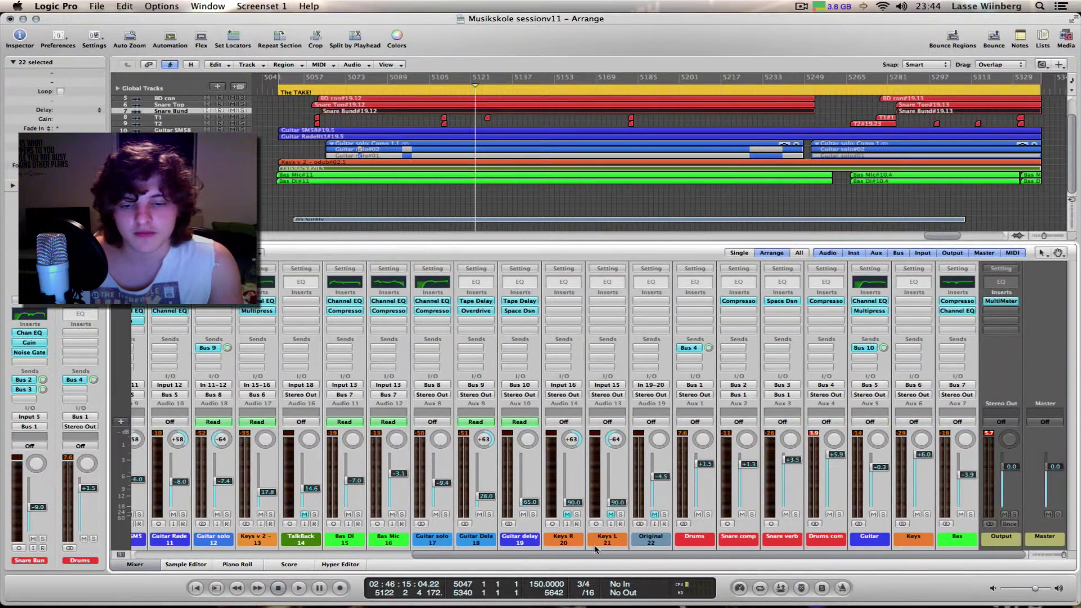
{"action": "left_click", "coordinate": [1001, 542]}
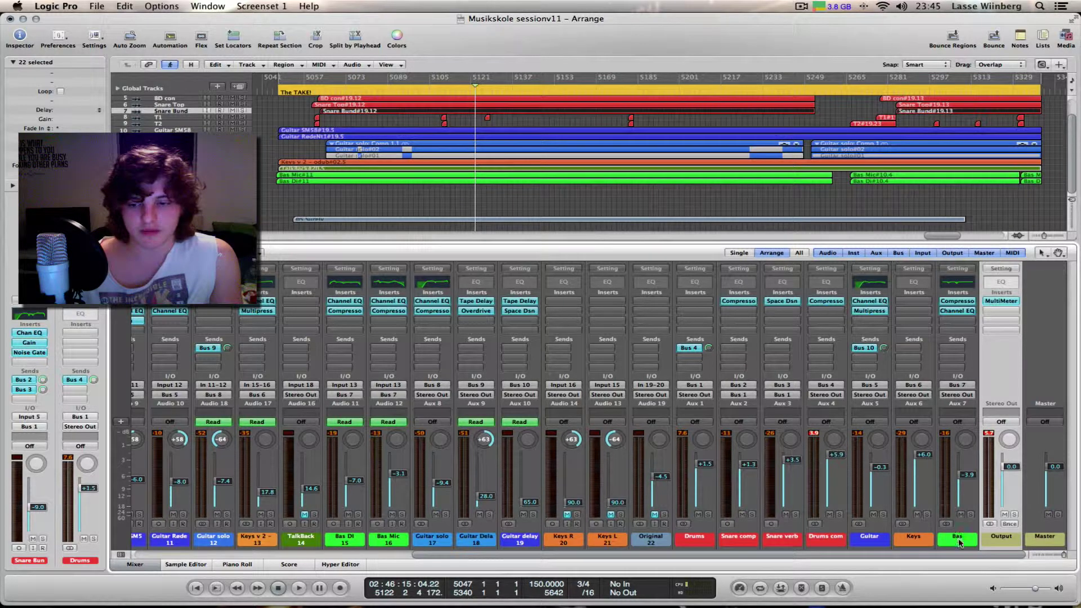
Step: Set the Hihat fader to -10 dB and bring all selected channel faders, including auxes, to -10 dB
{"action": "scroll", "coordinate": [958, 521], "scroll_direction": "left", "scroll_amount": 10}
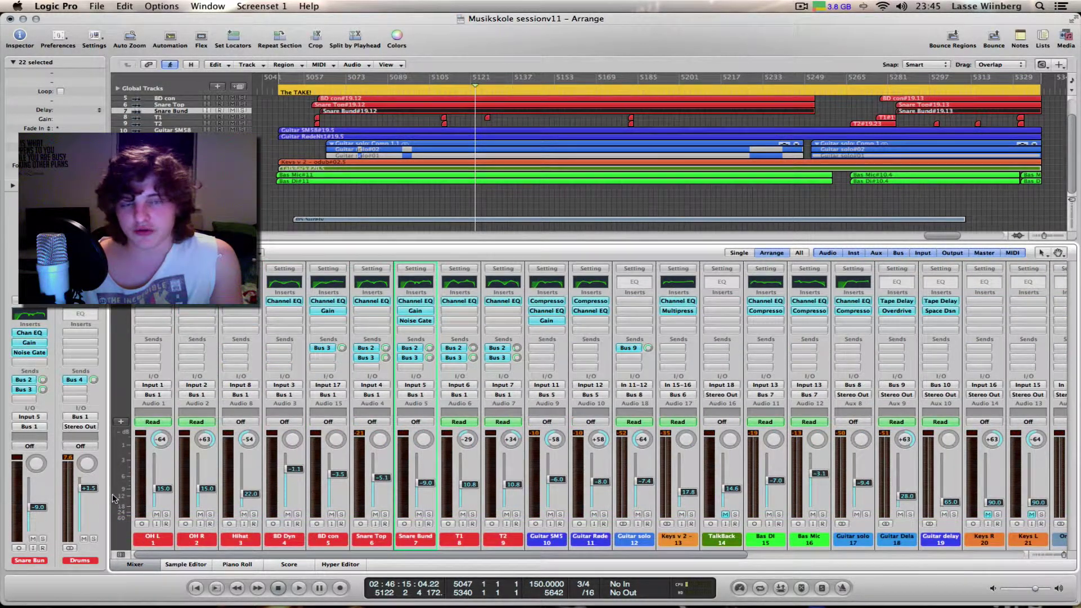
{"action": "left_click", "coordinate": [255, 494]}
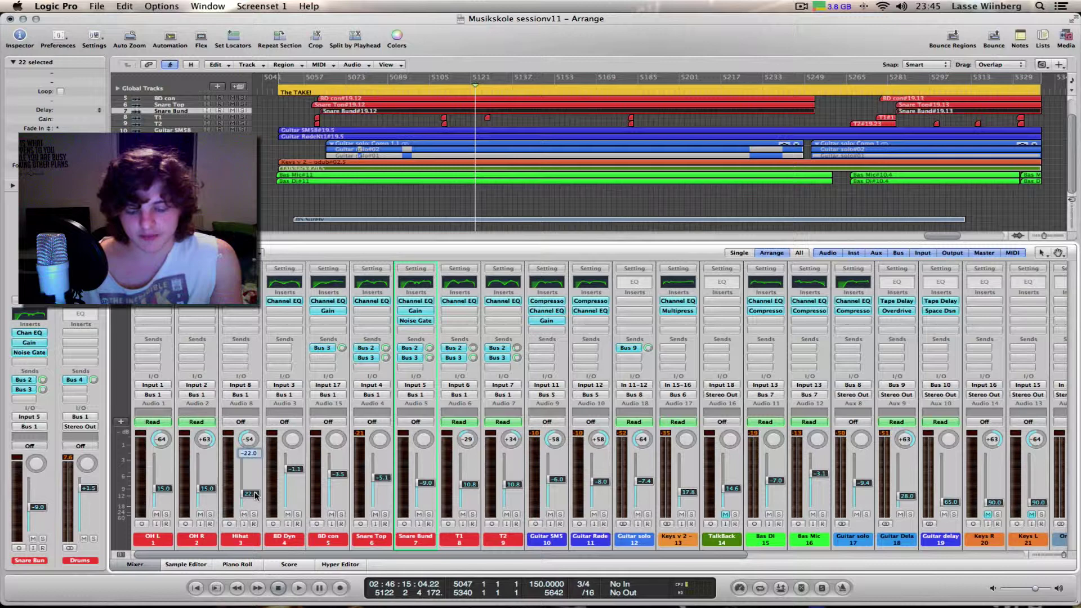
{"action": "double_click", "coordinate": [255, 494]}
{"action": "type", "text": "-10"}
{"action": "key", "text": "Return"}
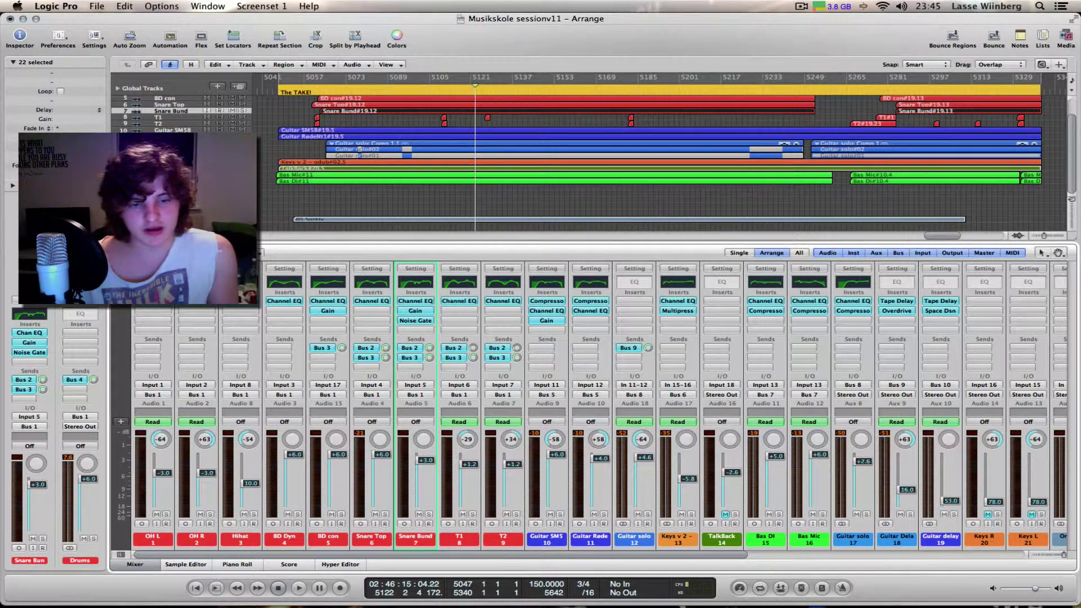
{"action": "mouse_move", "coordinate": [287, 457]}
{"action": "left_mouse_down"}
{"action": "mouse_move", "coordinate": [297, 510]}
{"action": "mouse_move", "coordinate": [301, 464]}
{"action": "left_mouse_up"}
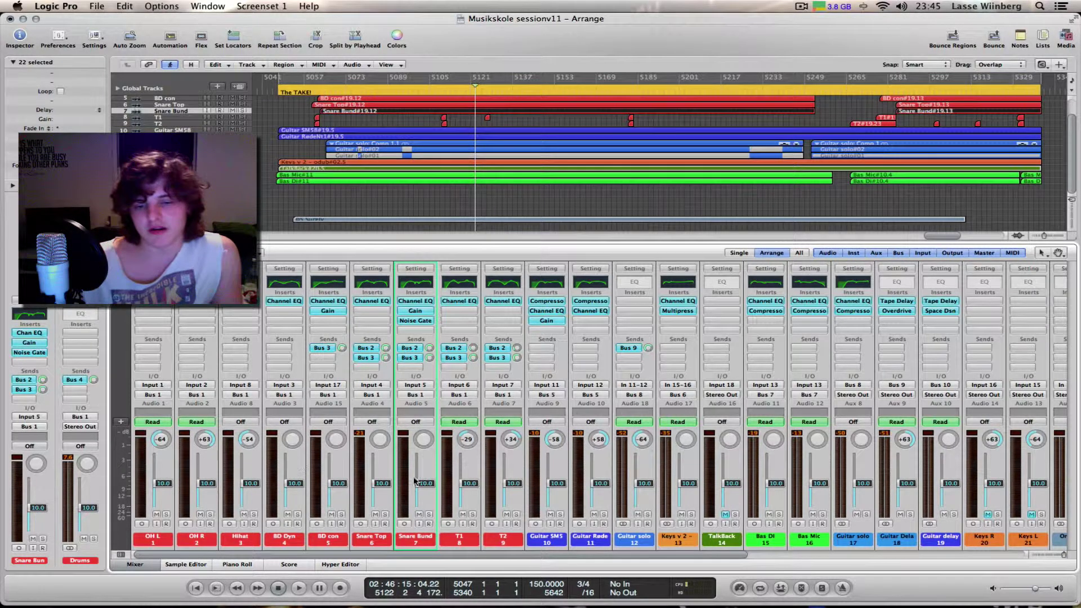
{"action": "scroll", "coordinate": [499, 504], "scroll_direction": "right", "scroll_amount": 10}
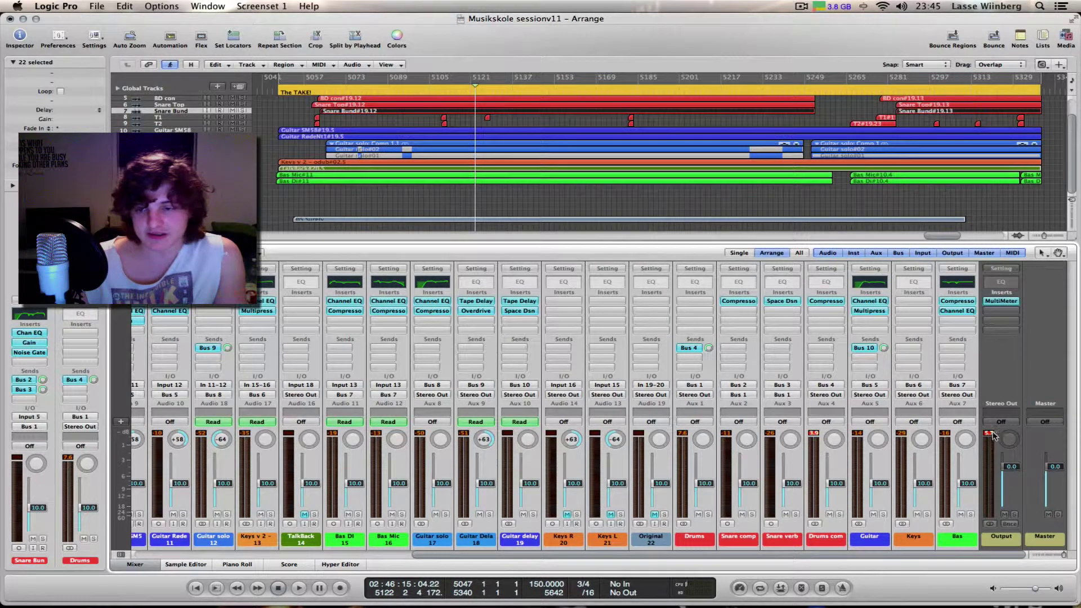
Step: Drag the selected channel faders further down together below -10 dB, leaving each at its own low level
{"action": "left_click_drag", "start_coordinate": [959, 484], "coordinate": [959, 494]}
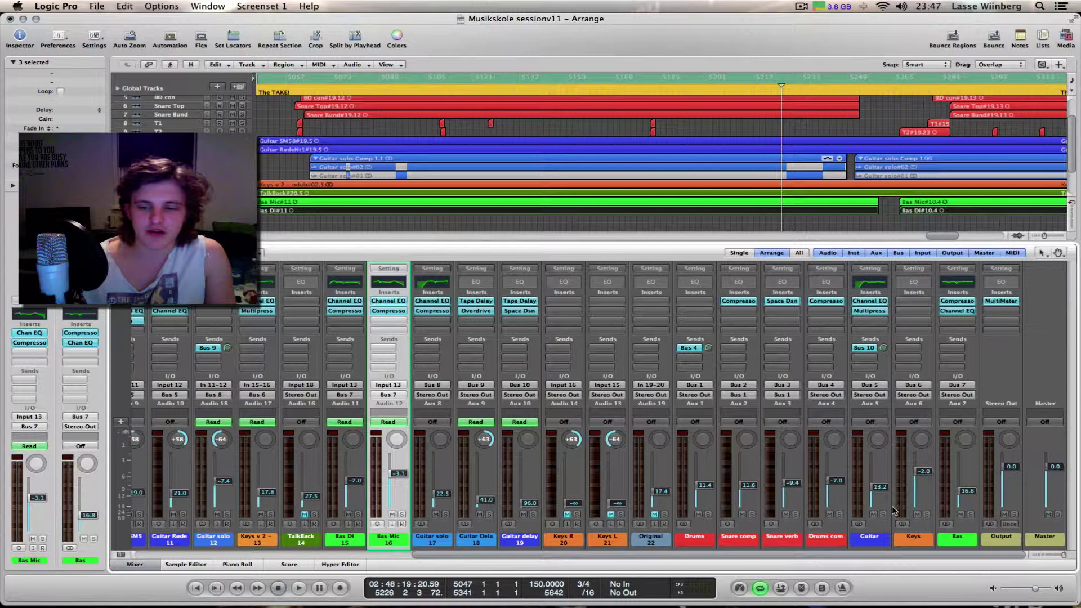
{"action": "scroll", "coordinate": [893, 510], "scroll_direction": "left", "scroll_amount": 10}
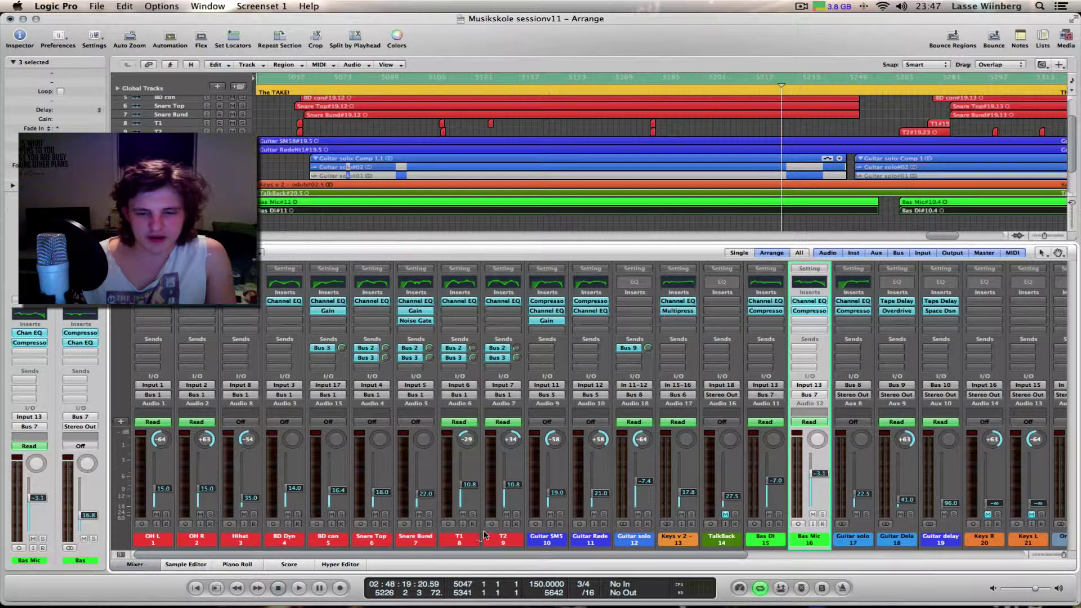
{"action": "scroll", "coordinate": [539, 498], "scroll_direction": "right", "scroll_amount": 5}
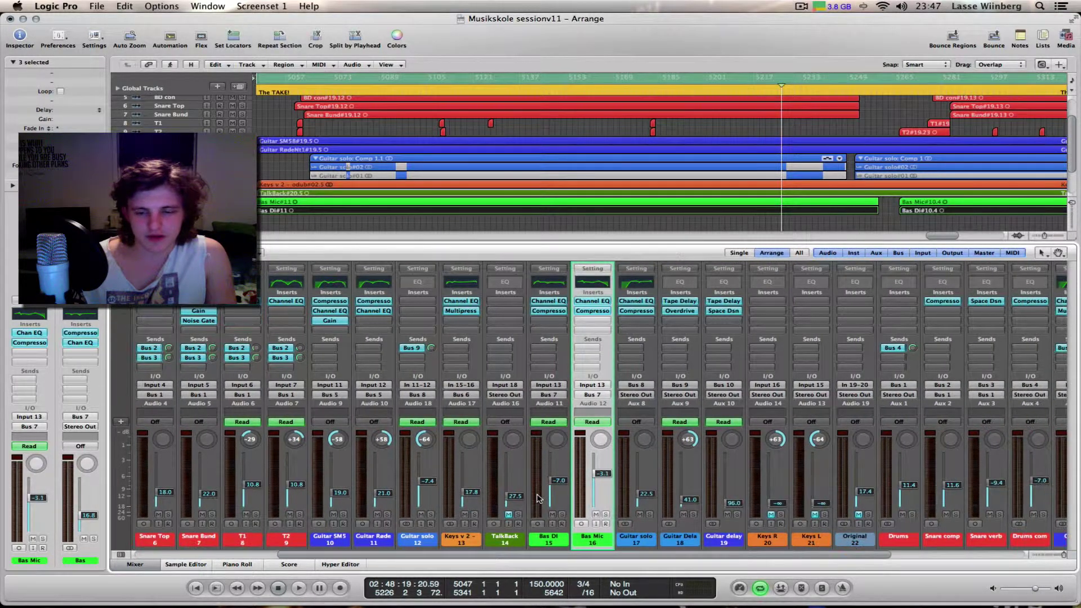
{"action": "scroll", "coordinate": [539, 498], "scroll_direction": "left", "scroll_amount": 5}
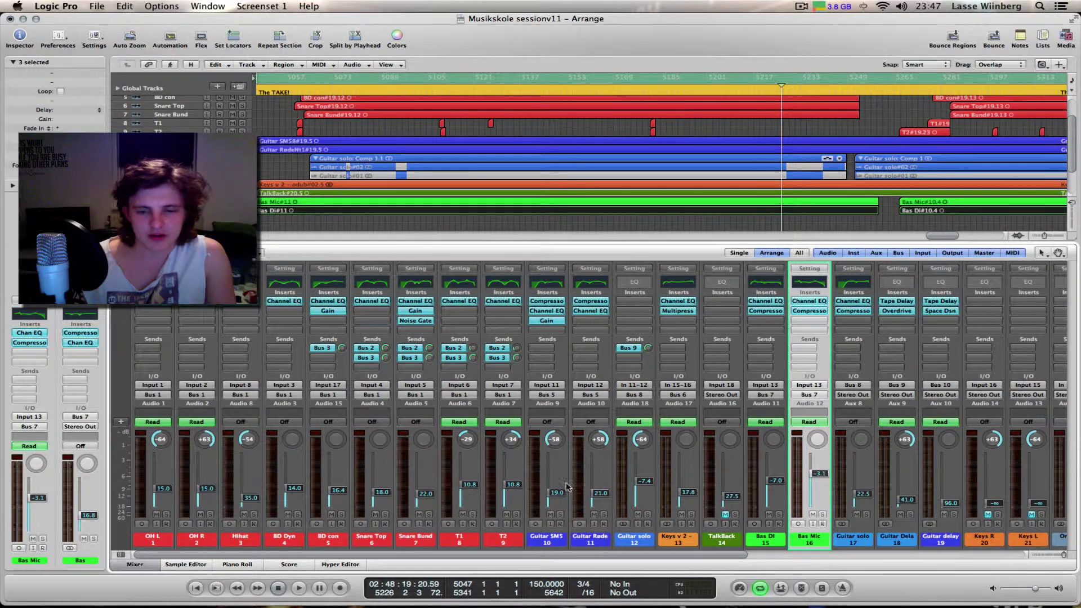
{"action": "scroll", "coordinate": [568, 488], "scroll_direction": "right", "scroll_amount": 5}
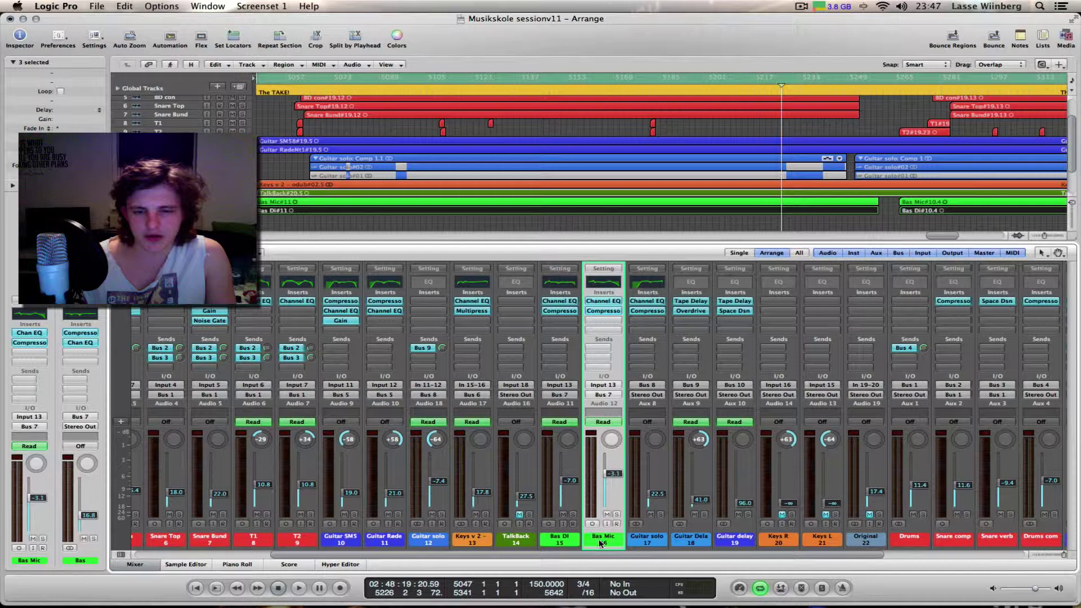
{"action": "left_click", "coordinate": [567, 541], "text": "shift"}
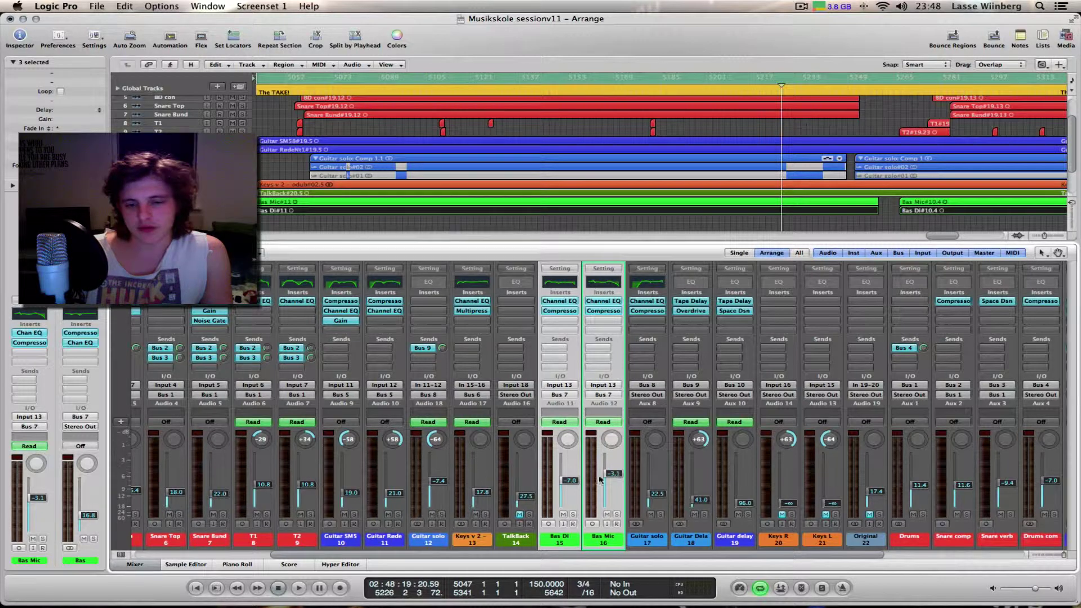
{"action": "scroll", "coordinate": [573, 394], "scroll_direction": "right", "scroll_amount": 5}
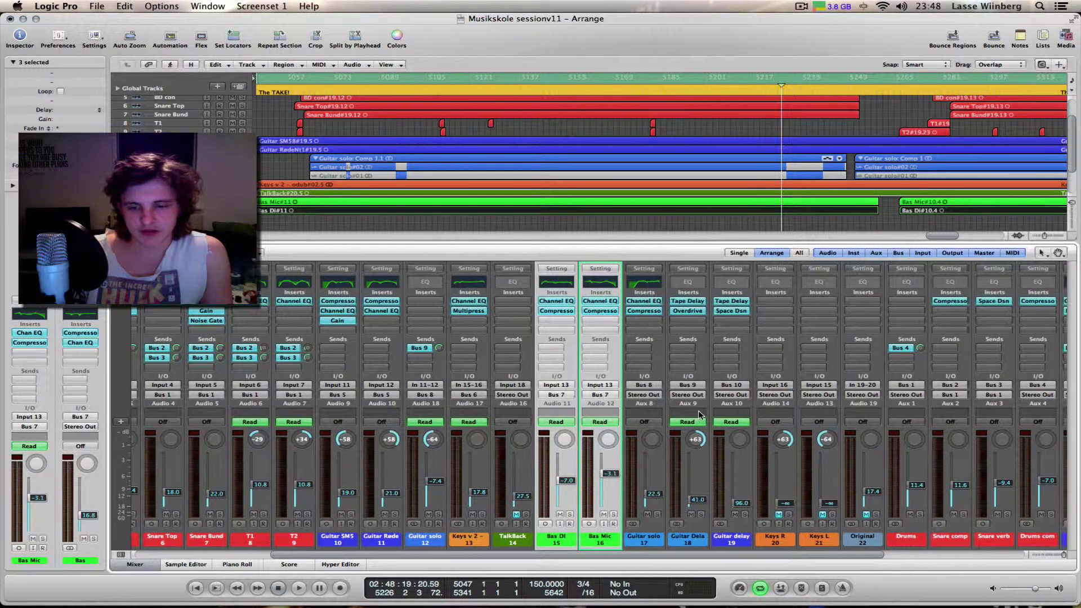
{"action": "left_click", "coordinate": [956, 539]}
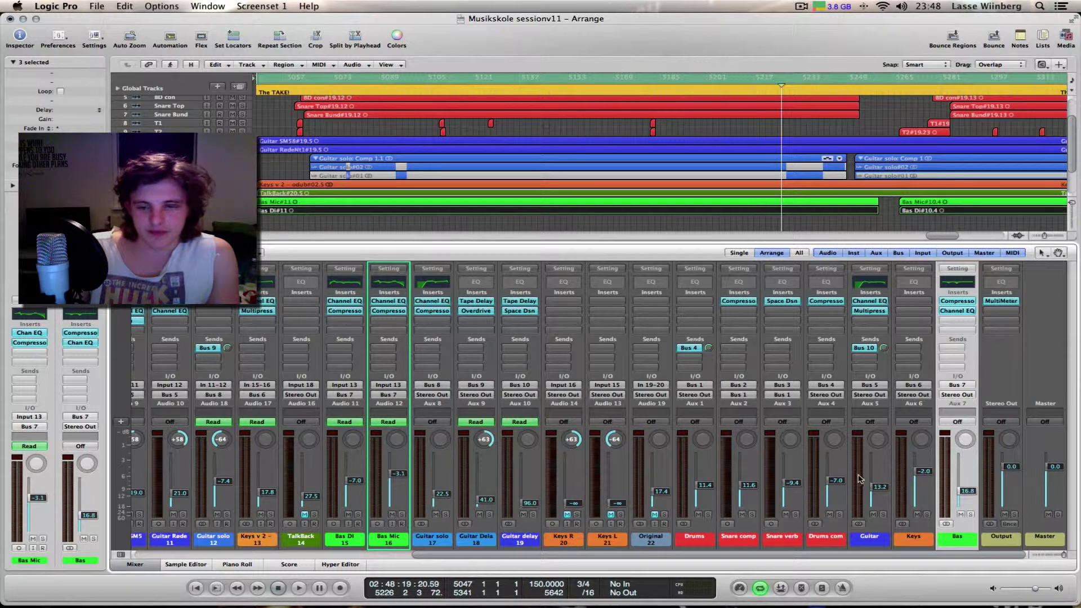
Step: Move the playhead back to around bar 5153 and start playing the mix
{"action": "scroll", "coordinate": [779, 169], "scroll_direction": "left", "scroll_amount": 5}
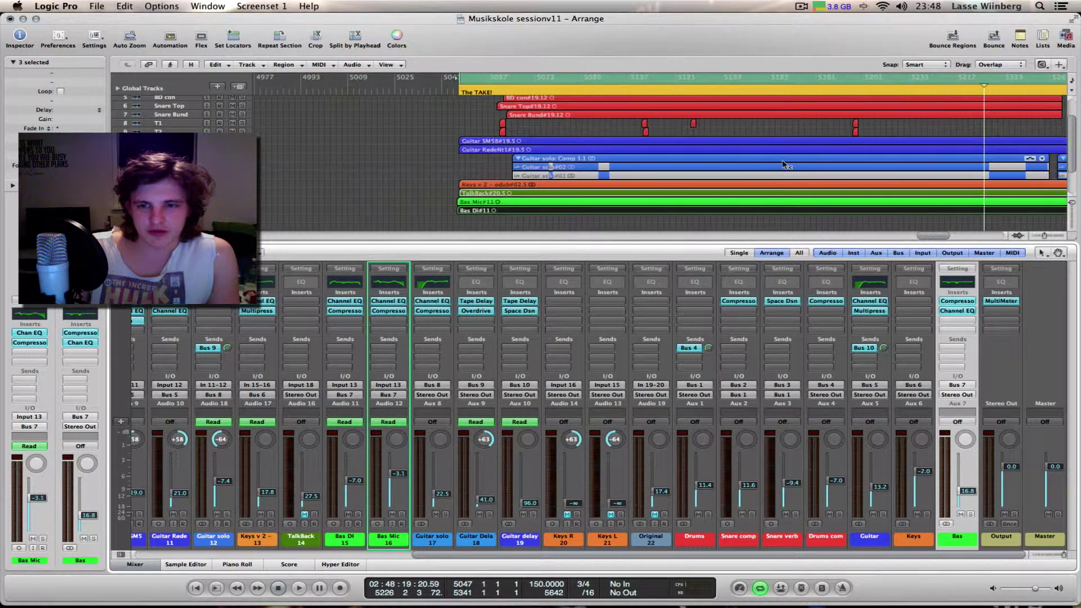
{"action": "left_click", "coordinate": [776, 90]}
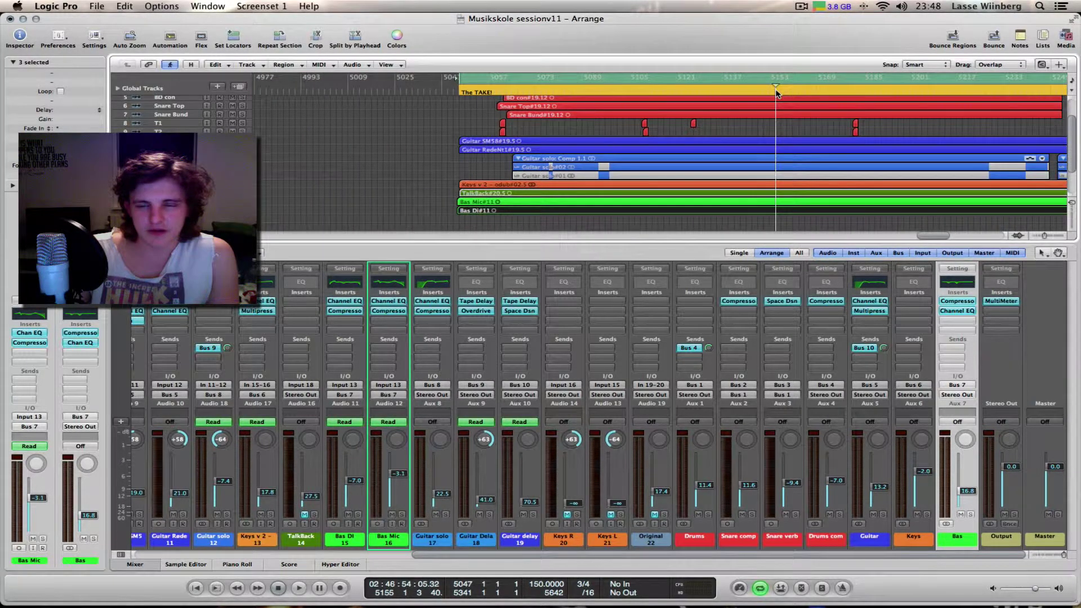
{"action": "key", "text": "space"}
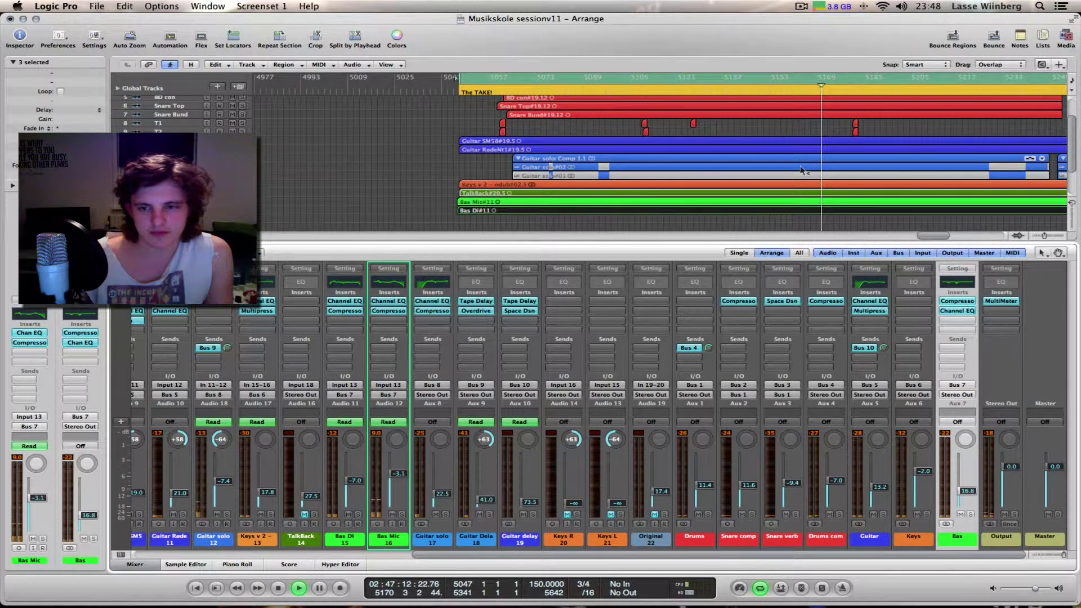
Step: Stop playback and restart it from the cycle start to listen to the lowered mix
{"action": "scroll", "coordinate": [804, 171], "scroll_direction": "up", "scroll_amount": 3}
{"action": "scroll", "coordinate": [788, 175], "scroll_direction": "up", "scroll_amount": 5}
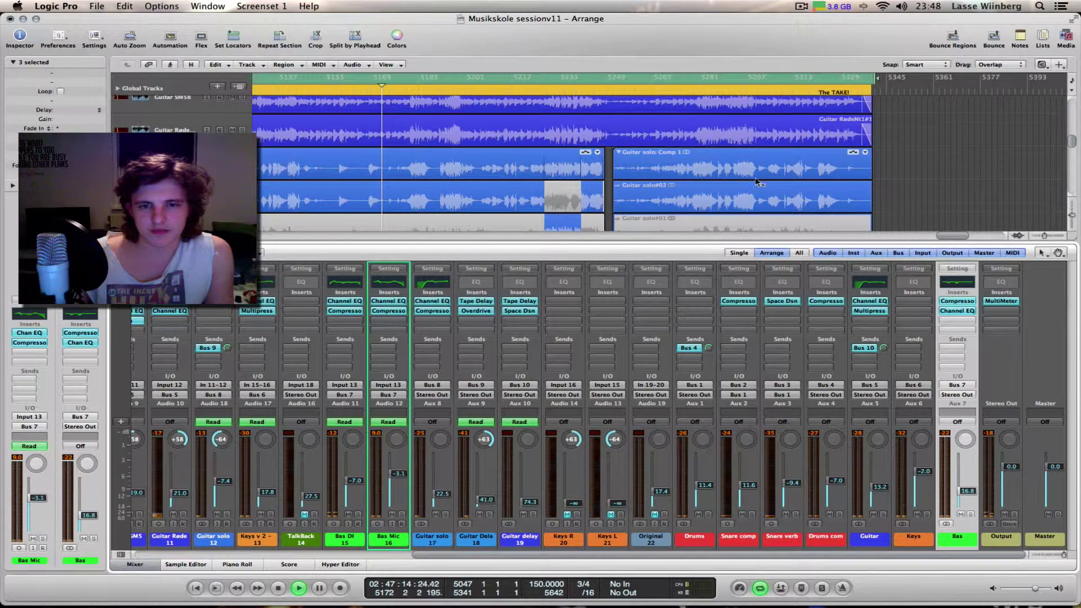
{"action": "scroll", "coordinate": [754, 180], "scroll_direction": "left", "scroll_amount": 2}
{"action": "key", "text": "space"}
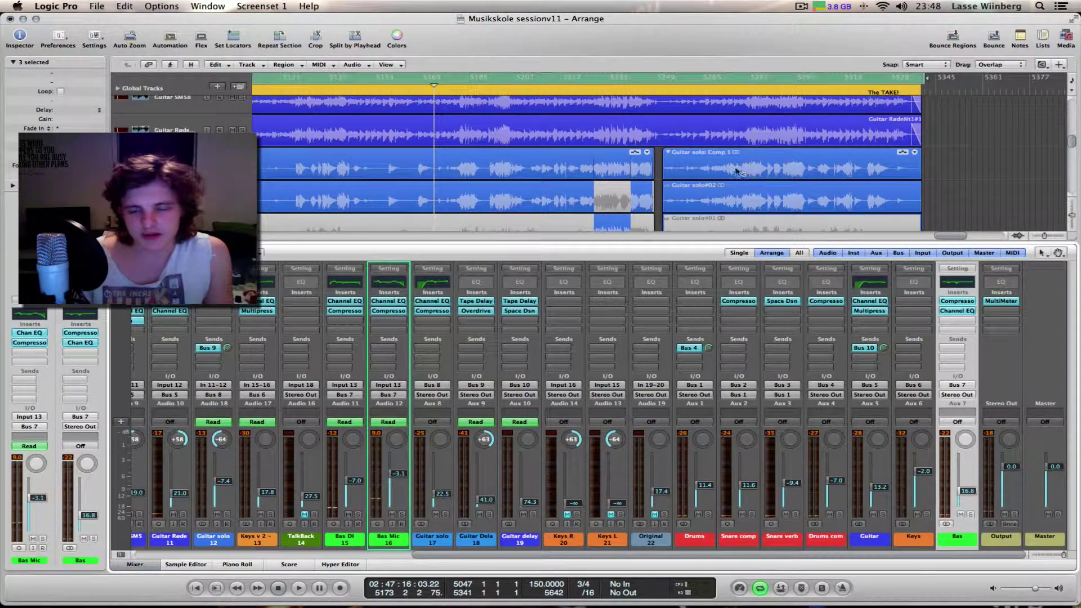
{"action": "scroll", "coordinate": [686, 176], "scroll_direction": "left", "scroll_amount": 3}
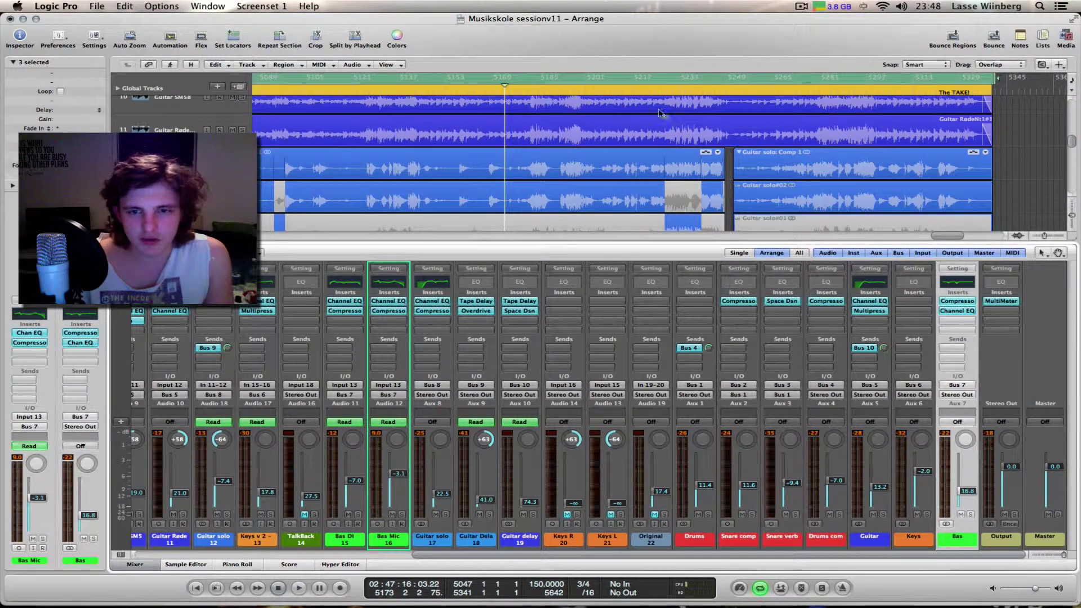
{"action": "key", "text": "space"}
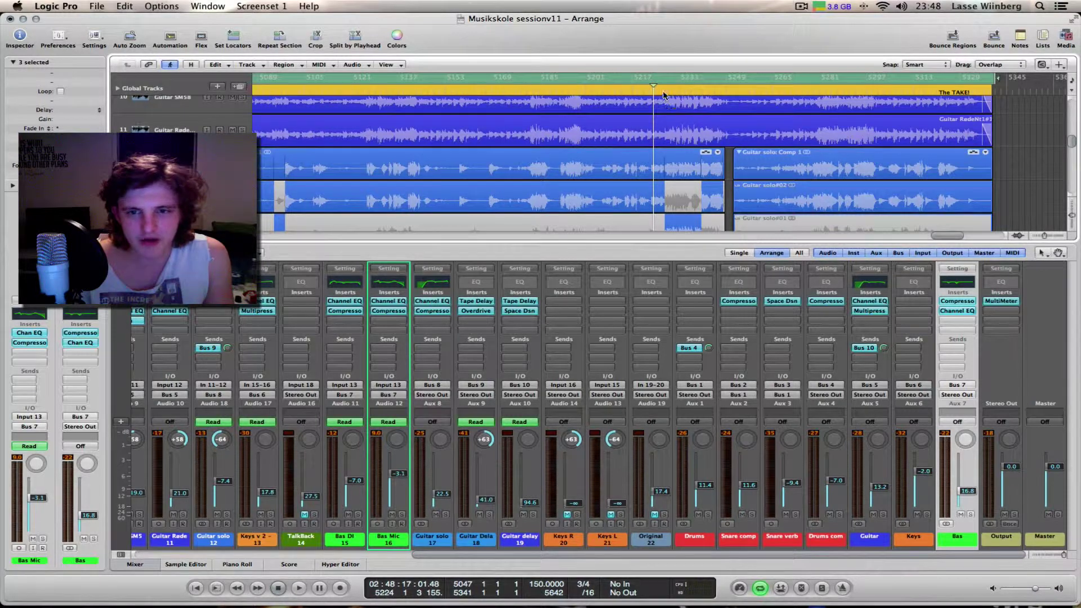
{"action": "scroll", "coordinate": [805, 98], "scroll_direction": "right", "scroll_amount": 20}
{"action": "key", "text": "space"}
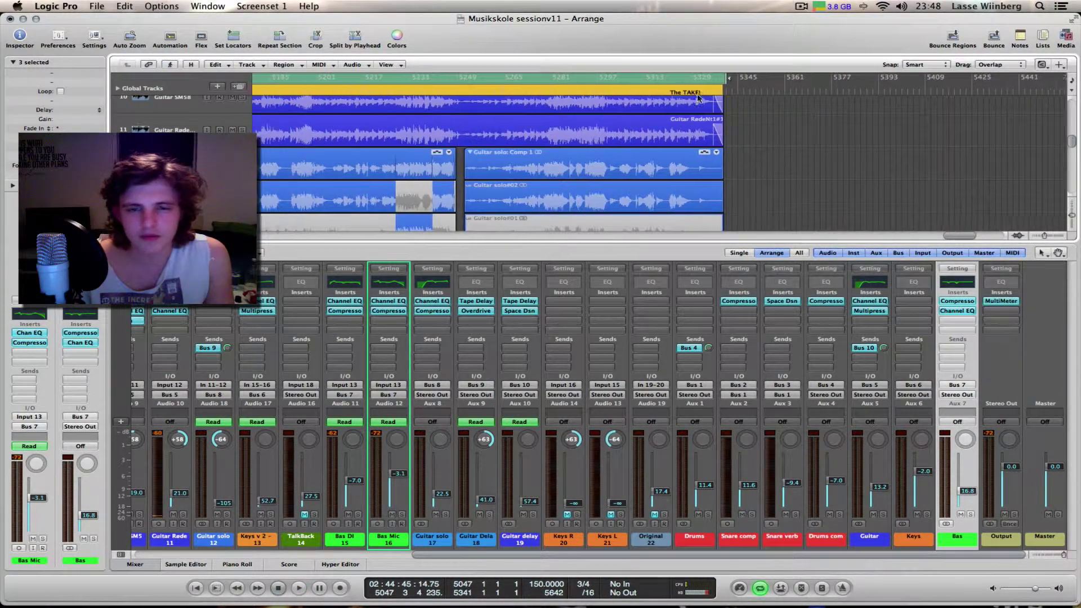
Step: Jump playback ahead past bar 5233 with the Output peaking around -16 dB
{"action": "left_click", "coordinate": [485, 91]}
{"action": "key", "text": "space"}
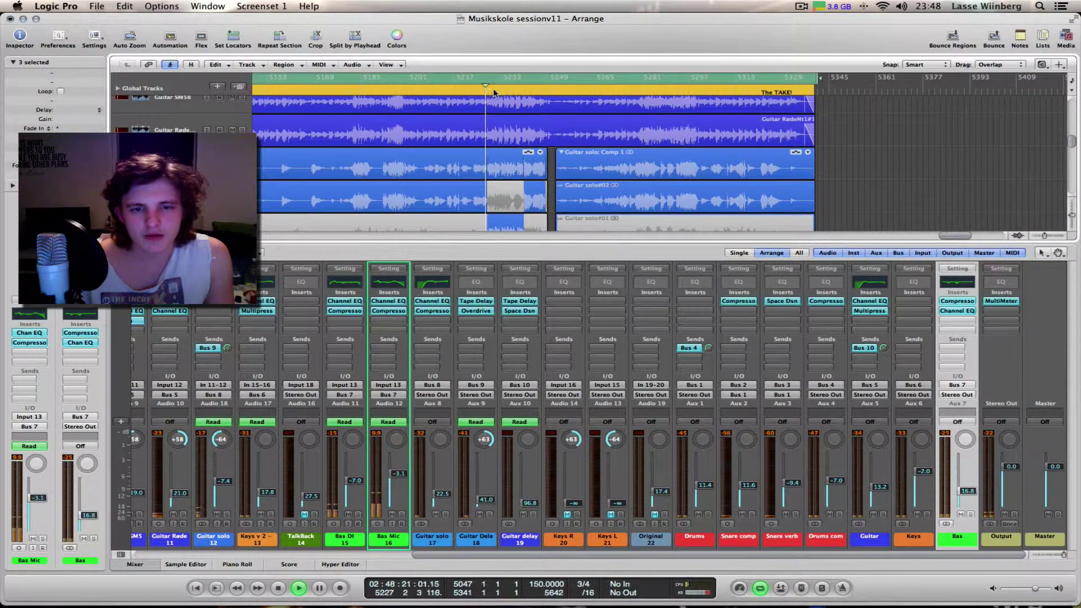
{"action": "left_click", "coordinate": [513, 88]}
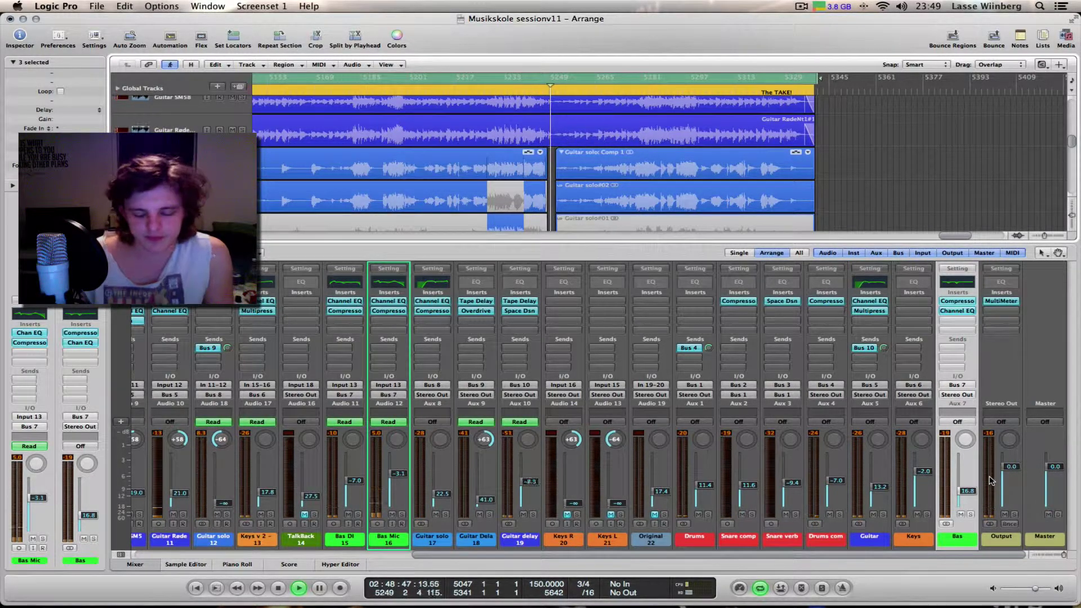
Step: Stop playback near bar 5249 and select the stereo Output channel strip
{"action": "key", "text": "space"}
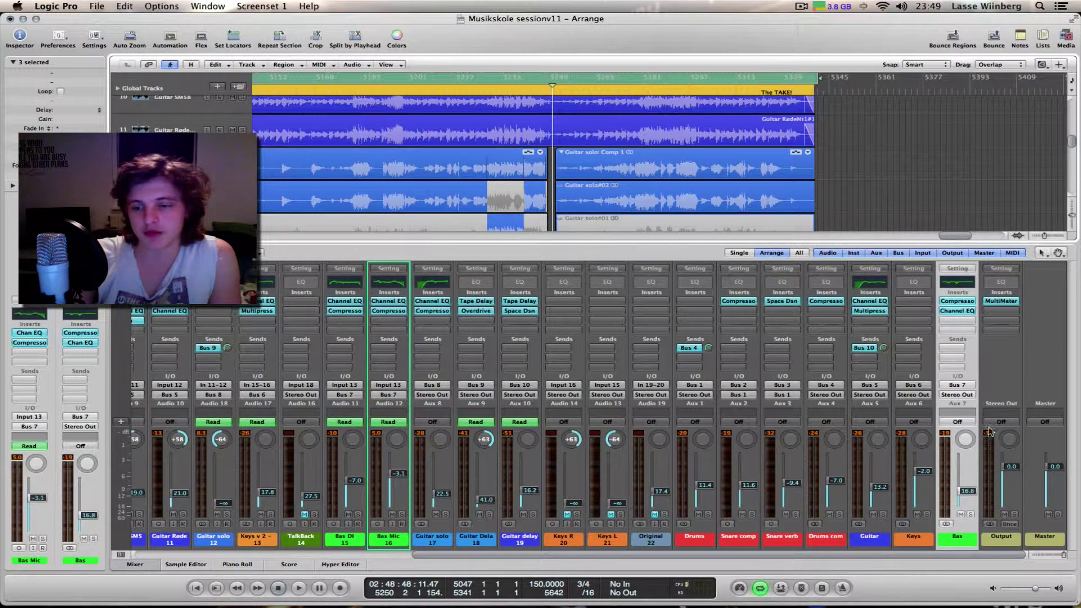
{"action": "left_click", "coordinate": [1005, 378]}
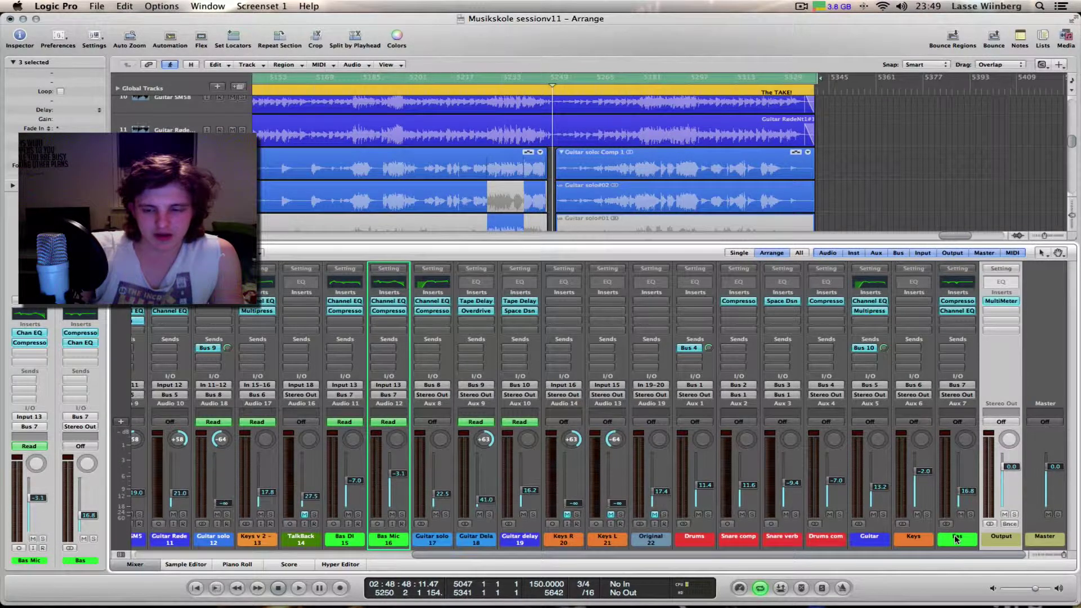
{"action": "scroll", "coordinate": [954, 535], "scroll_direction": "left", "scroll_amount": 10}
{"action": "left_click", "coordinate": [242, 544]}
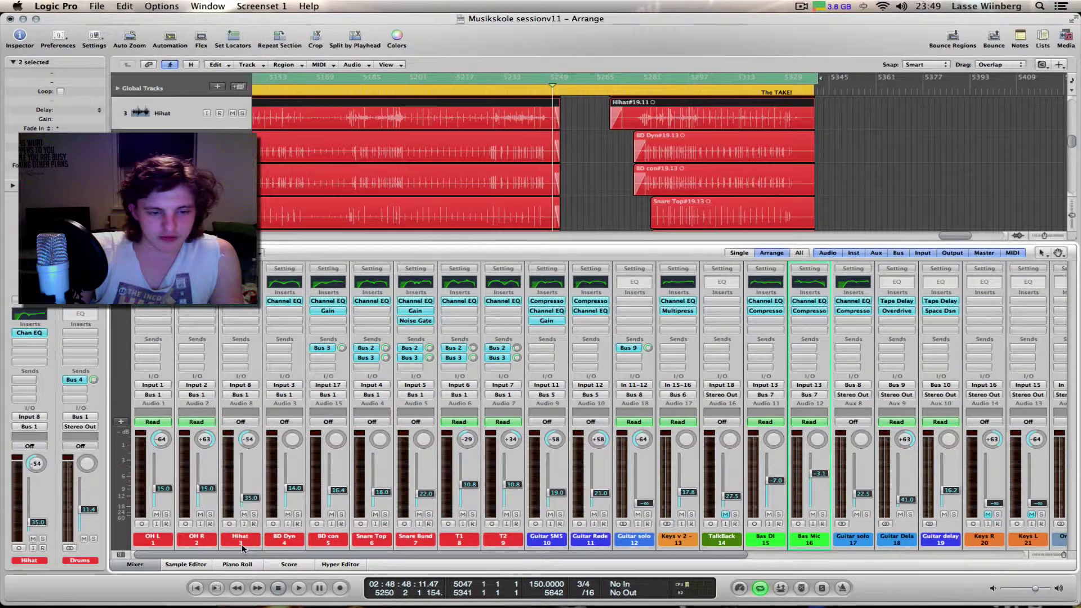
{"action": "scroll", "coordinate": [242, 545], "scroll_direction": "right", "scroll_amount": 10}
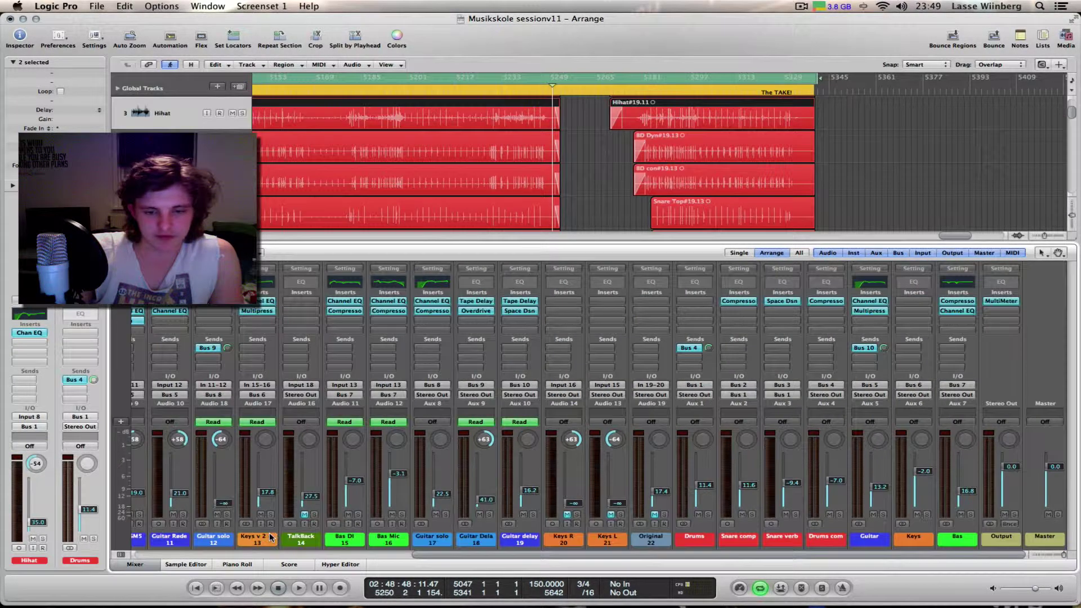
{"action": "left_click", "coordinate": [1011, 541]}
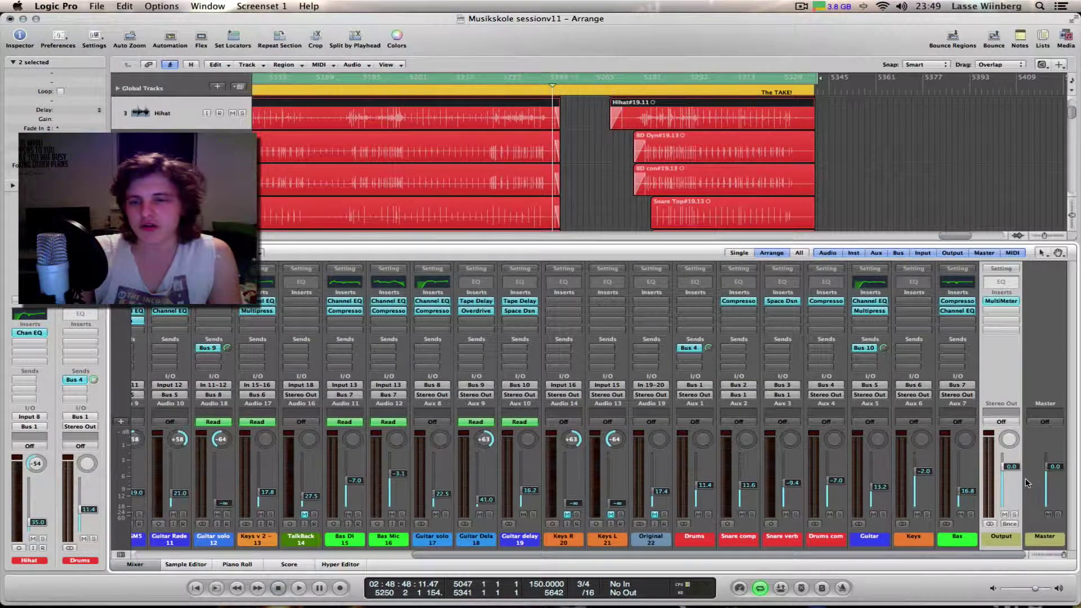